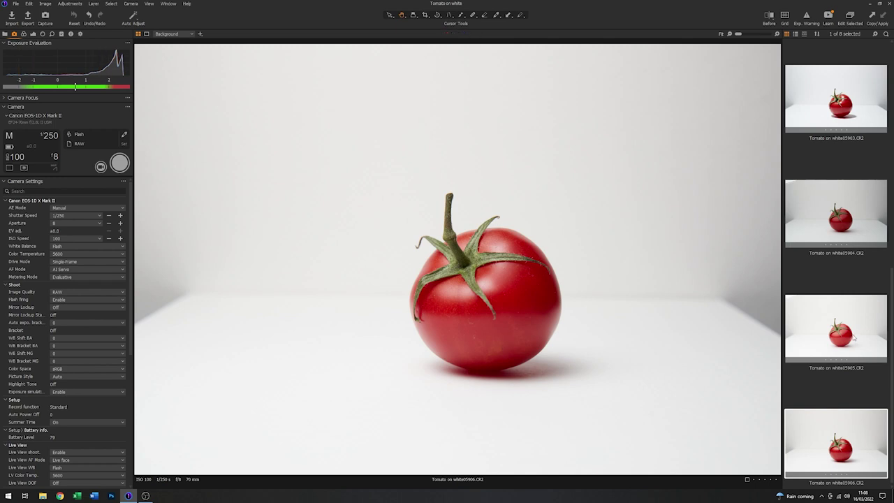
Step: Compare captures 05905, 05903 and 05906, and inspect the tomato's stem and calyx in 05906 at 100% zoom
left_click(854, 338)
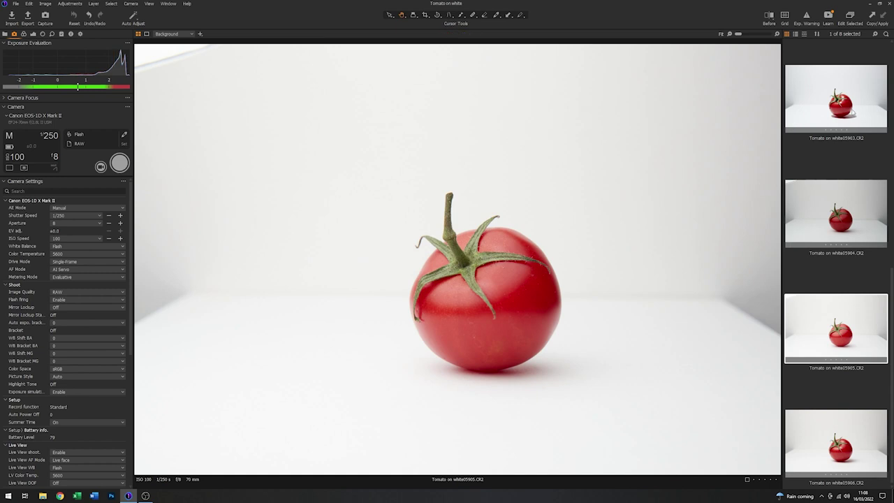
left_click(852, 108)
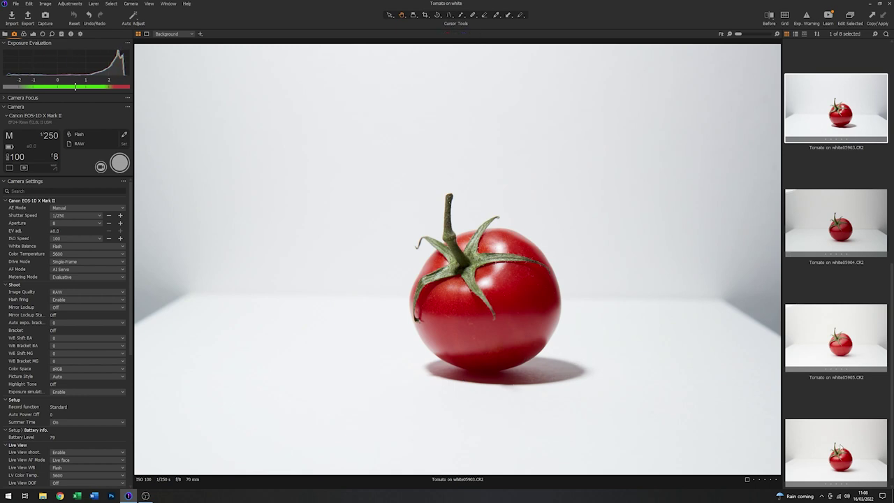
left_click(860, 464)
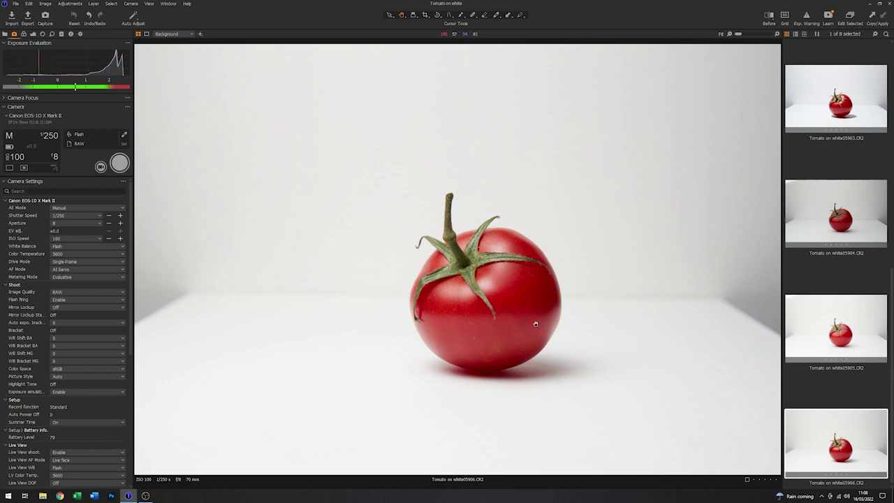
left_click(778, 36)
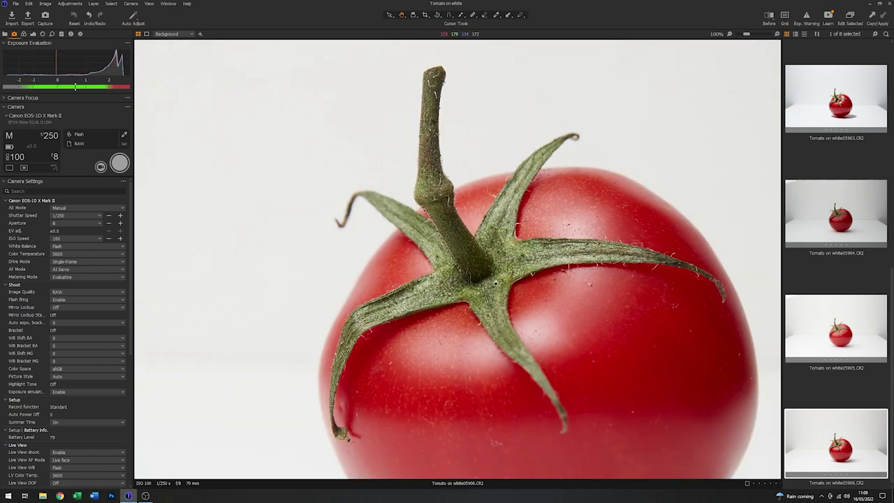
left_click_drag(501, 279, 456, 249)
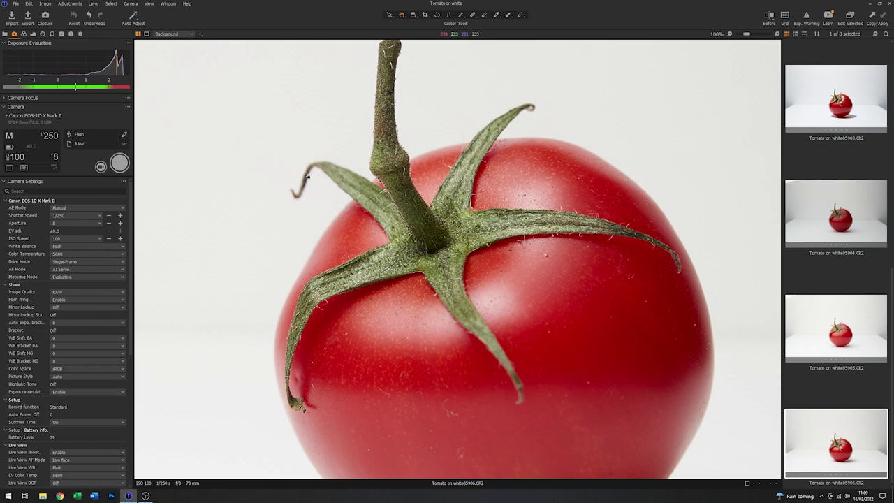
Step: Set the camera aperture to f/16 and compare the sharpness of the new capture with the f/8 capture 05906
left_click(55, 158)
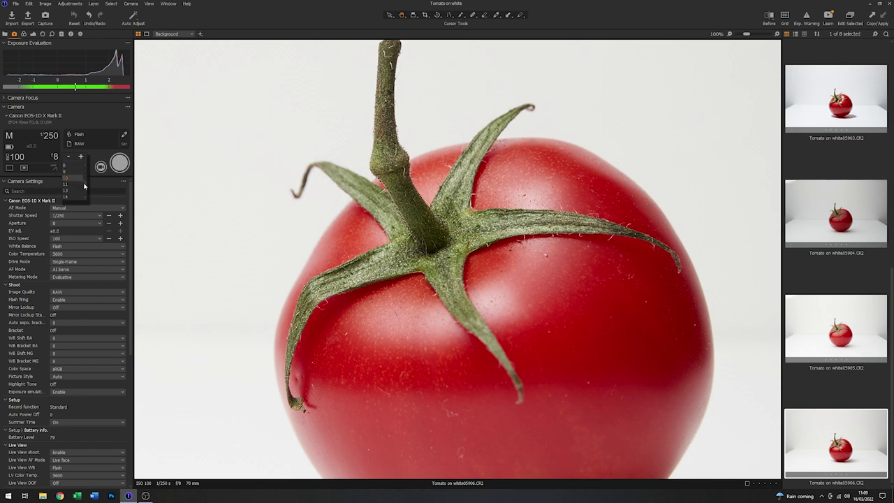
left_click_drag(84, 183, 84, 186)
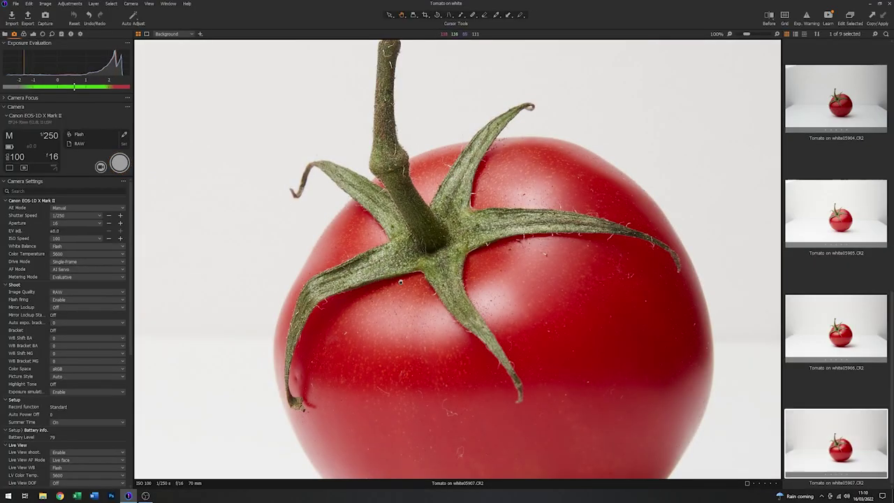
left_click(842, 340)
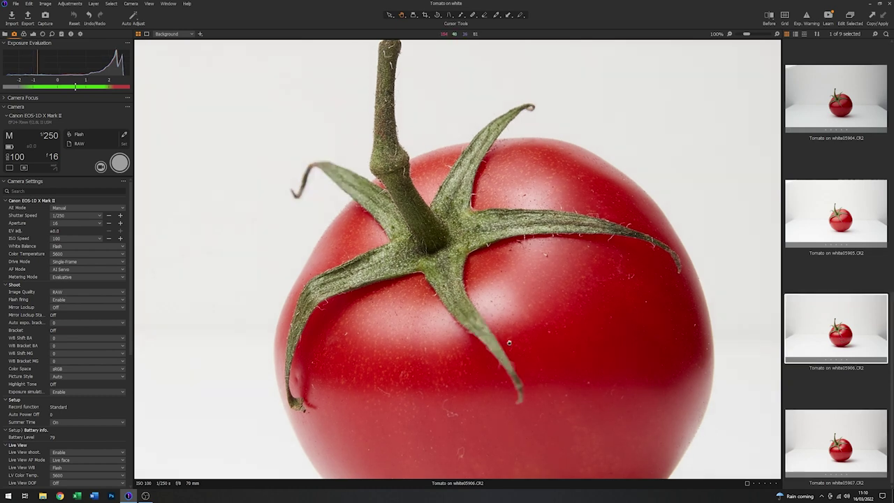
left_click(830, 439)
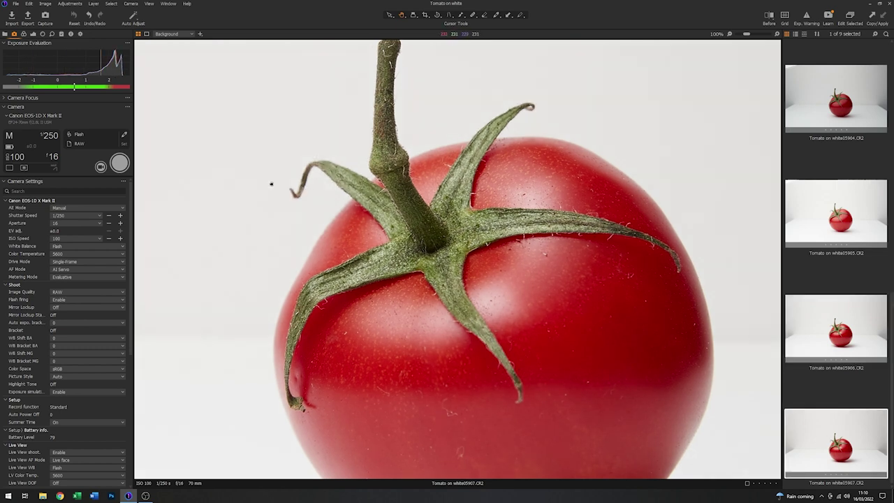
Step: Set the camera aperture to f/22 and compare the new capture with the f/8 capture 05906
left_click(54, 156)
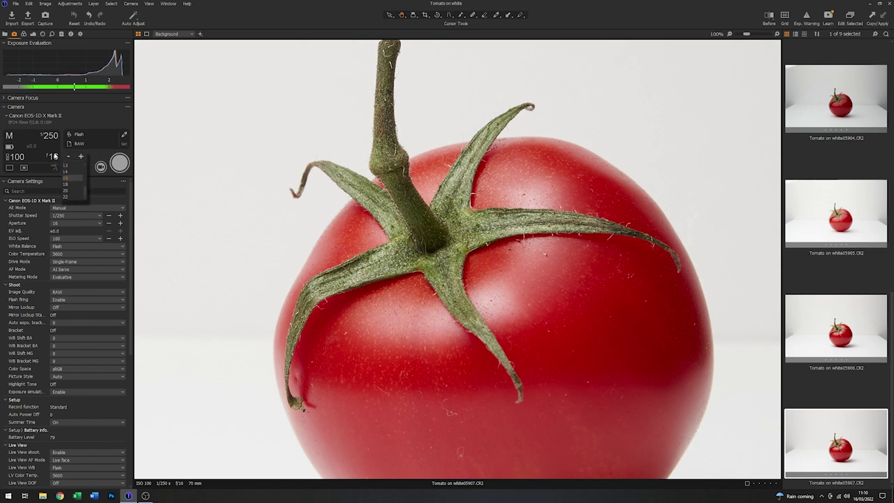
left_click(69, 198)
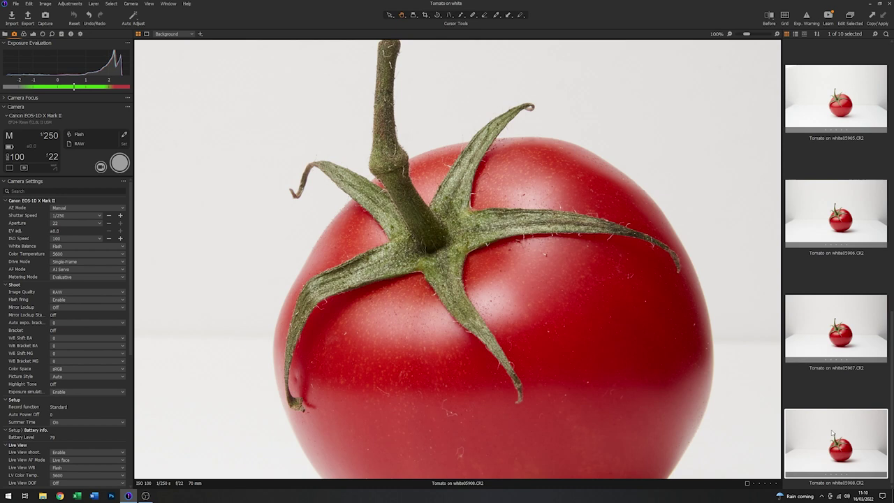
left_click(847, 221)
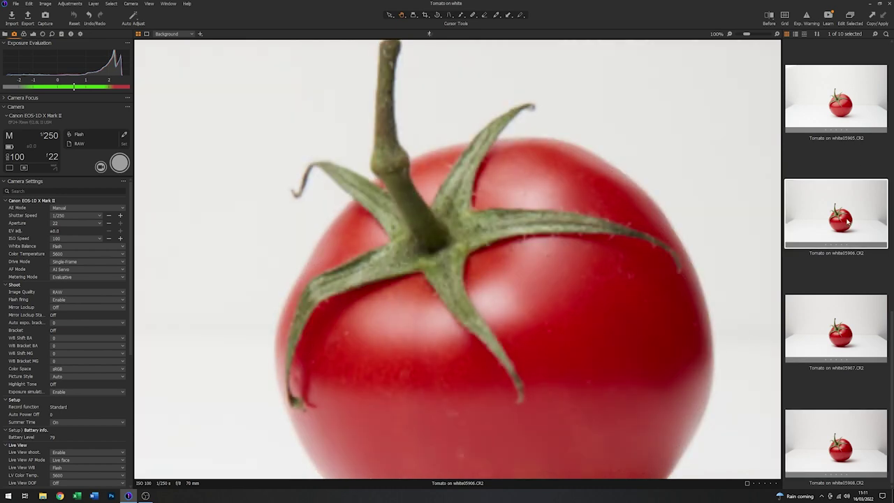
left_click(844, 424)
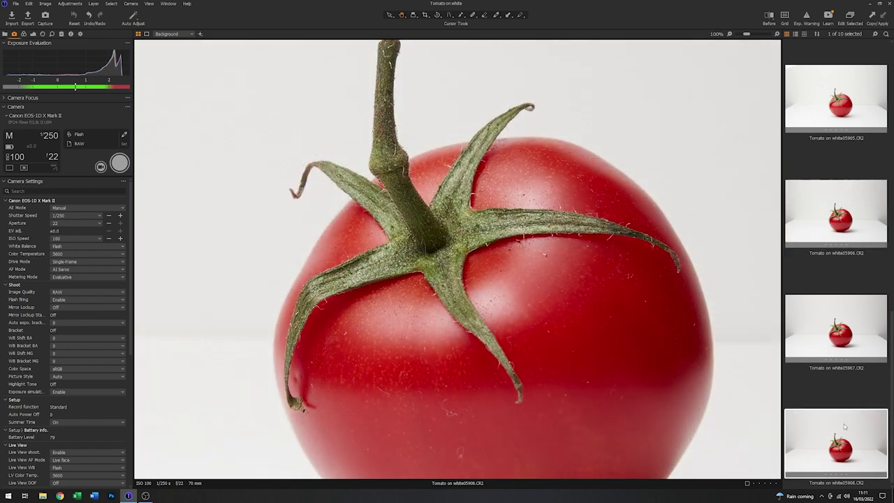
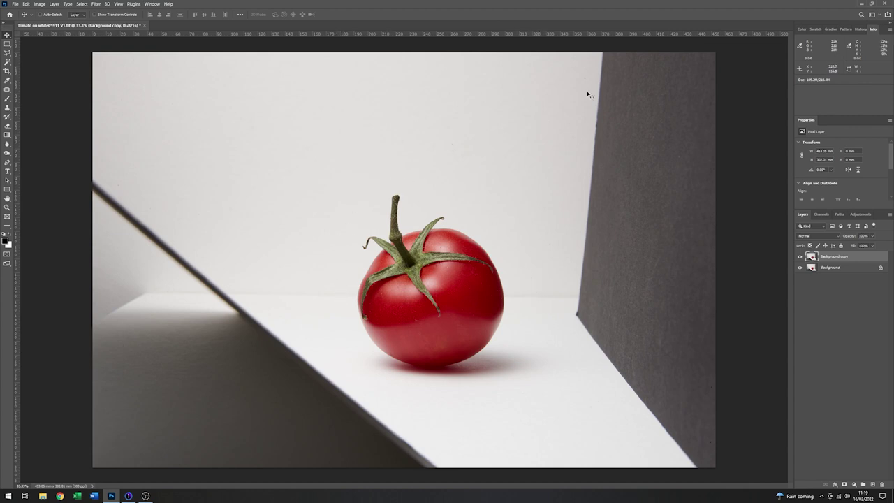
Step: Apply Levels to the Background copy layer, sampling the white point beside the tomato, with the Info panel floated over the image and docked again
left_click_drag(873, 31, 521, 311)
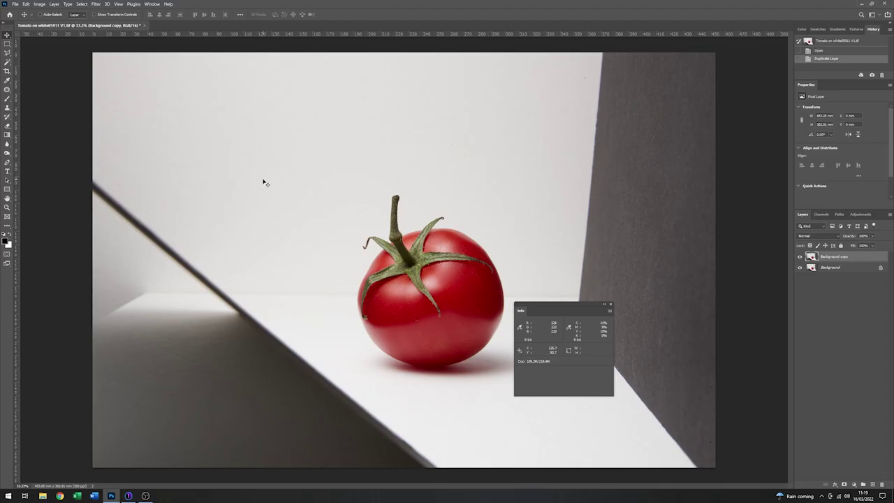
left_click(39, 5)
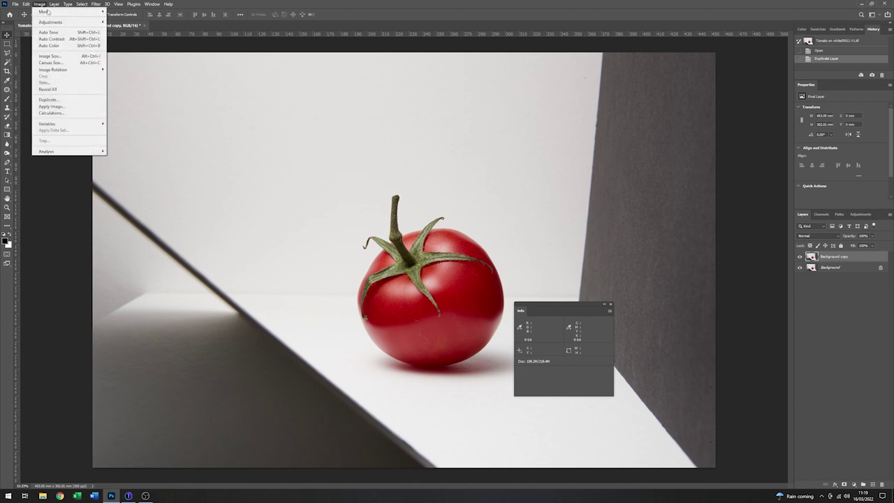
mouse_move(57, 23)
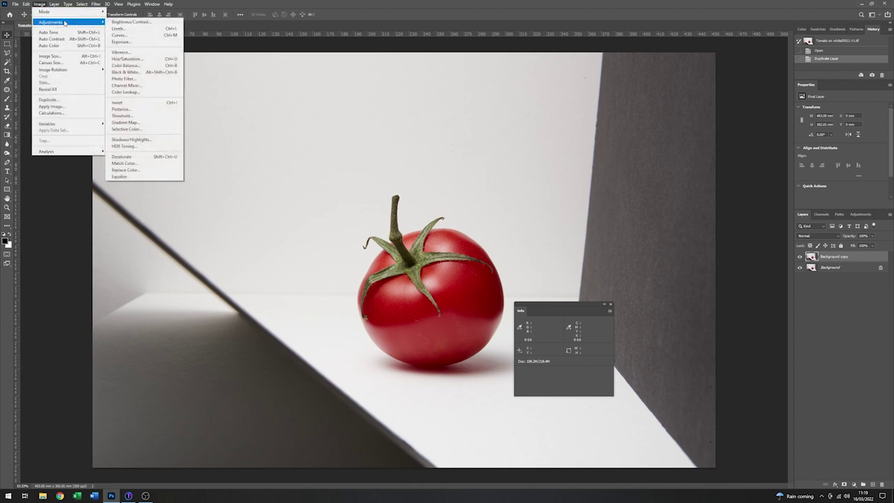
left_click(120, 29)
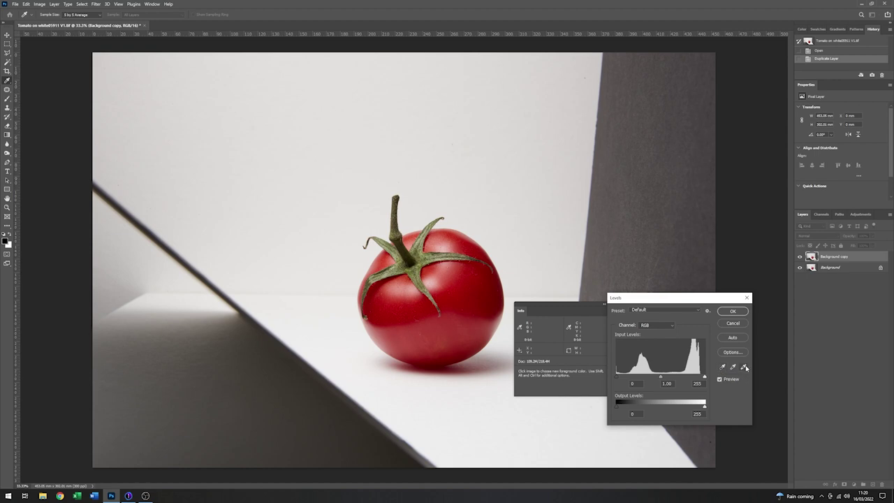
left_click(744, 368)
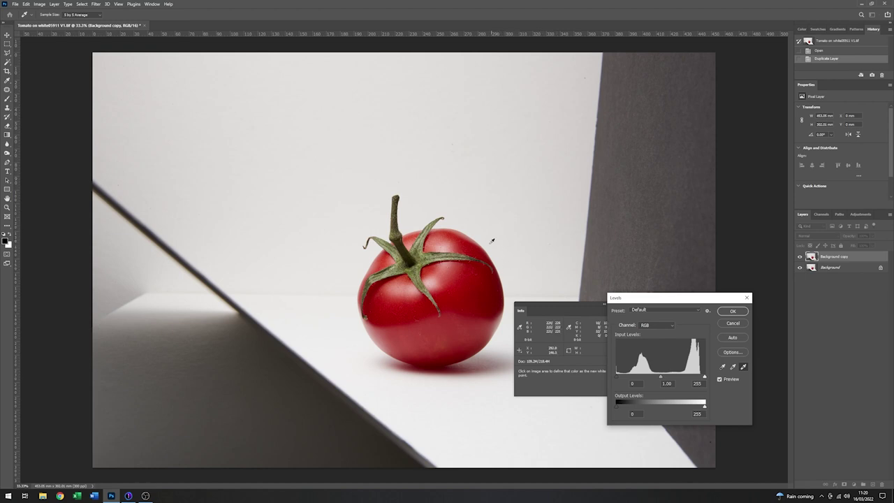
left_click(510, 274)
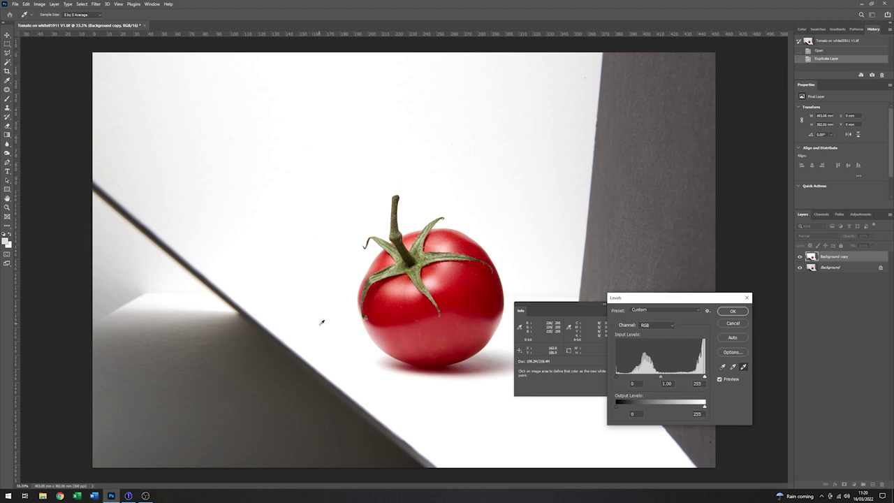
left_click(517, 292)
left_click(735, 310)
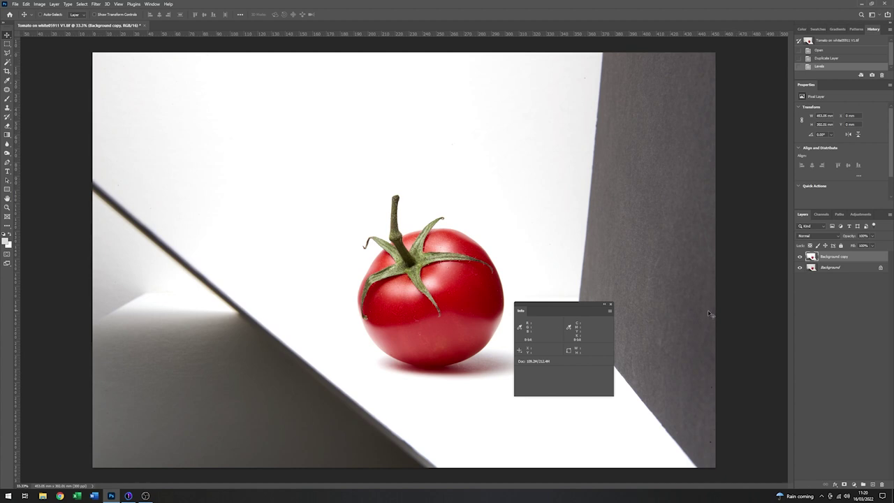
left_click_drag(555, 306, 878, 34)
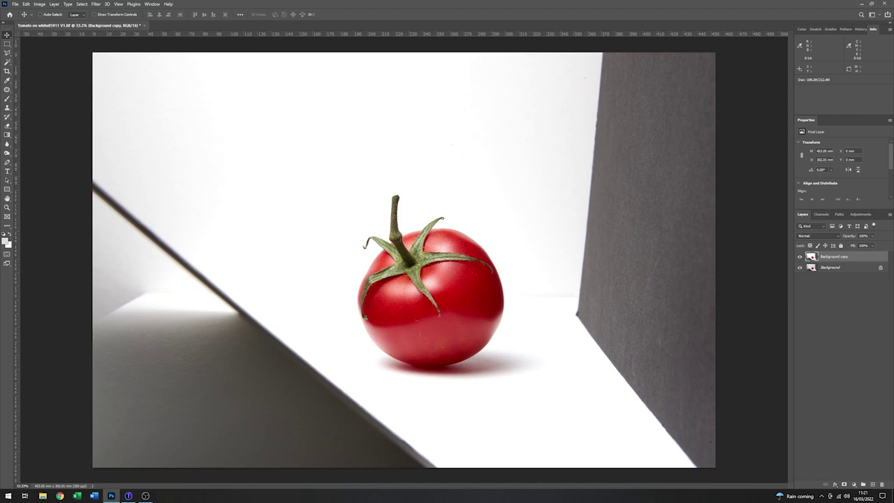
Step: Add a new layer above Background copy and paint white with the Brush over the grey cards and backdrop around the tomato
left_click(872, 484)
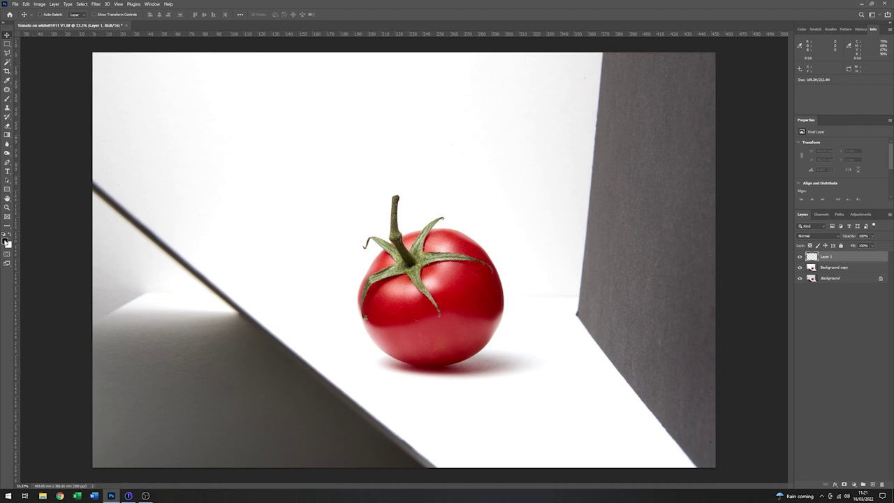
left_click(10, 235)
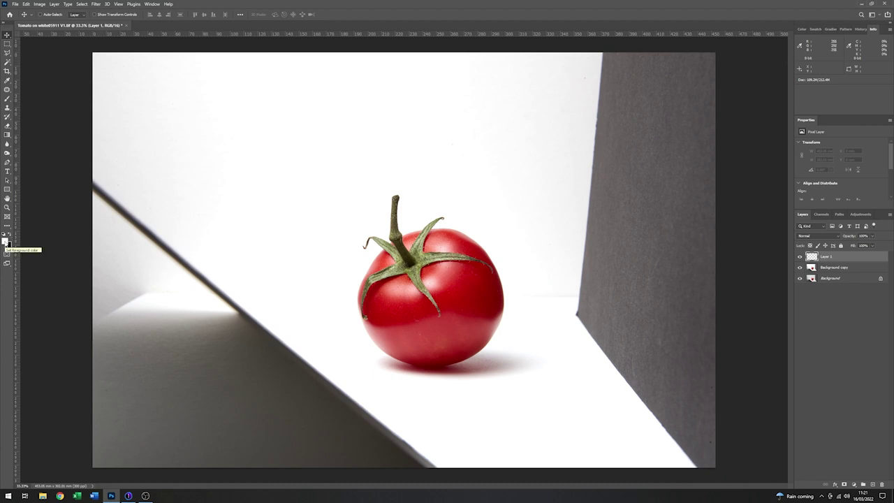
left_click(7, 98)
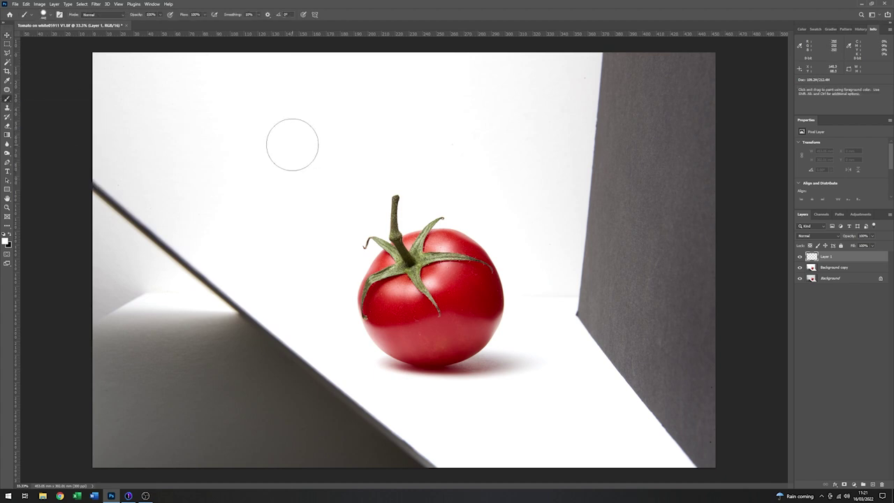
right_click(546, 198)
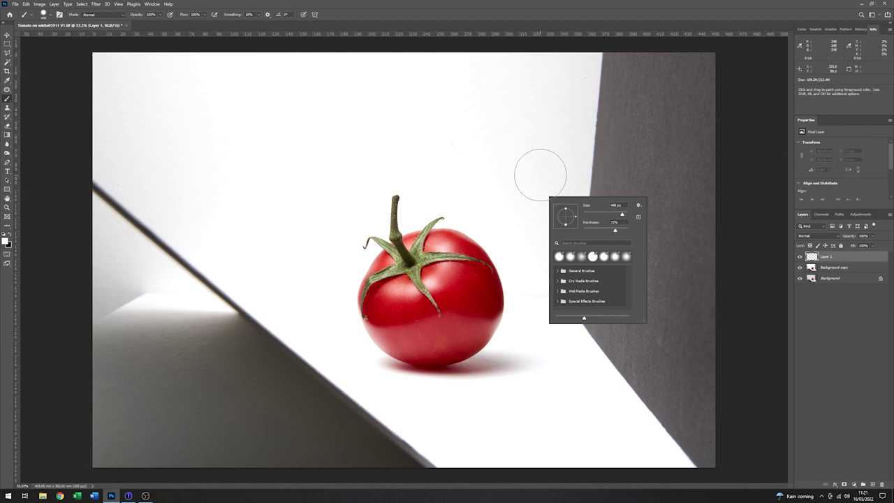
left_click_drag(608, 141, 601, 176)
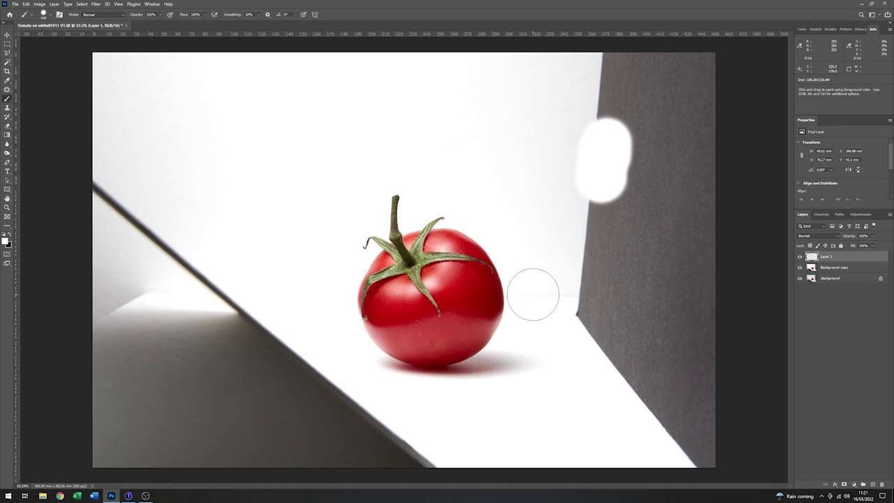
mouse_move(538, 295)
left_mouse_down()
mouse_move(579, 300)
mouse_move(595, 322)
mouse_move(577, 289)
left_mouse_up()
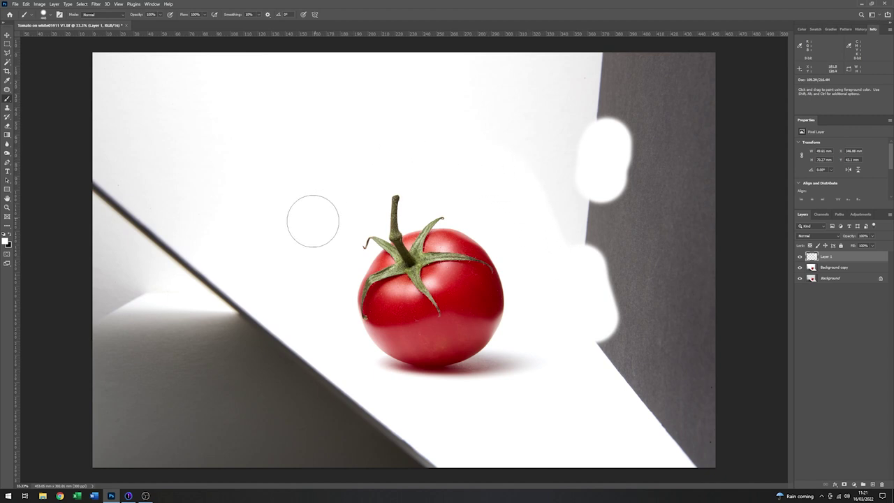
mouse_move(289, 316)
left_mouse_down()
mouse_move(320, 380)
mouse_move(300, 343)
mouse_move(393, 420)
mouse_move(509, 435)
left_mouse_up()
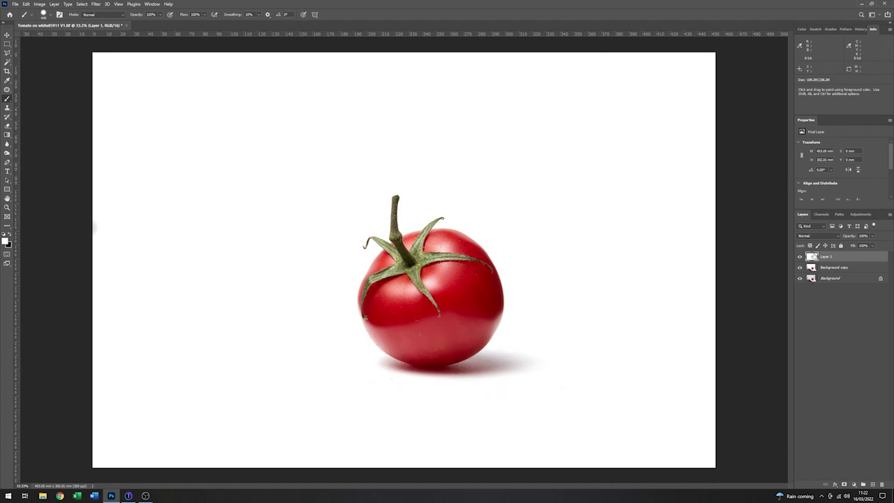
Step: Toggle the visibility of the white paint layer and Background copy to compare the retouched image with the original
left_click(801, 258)
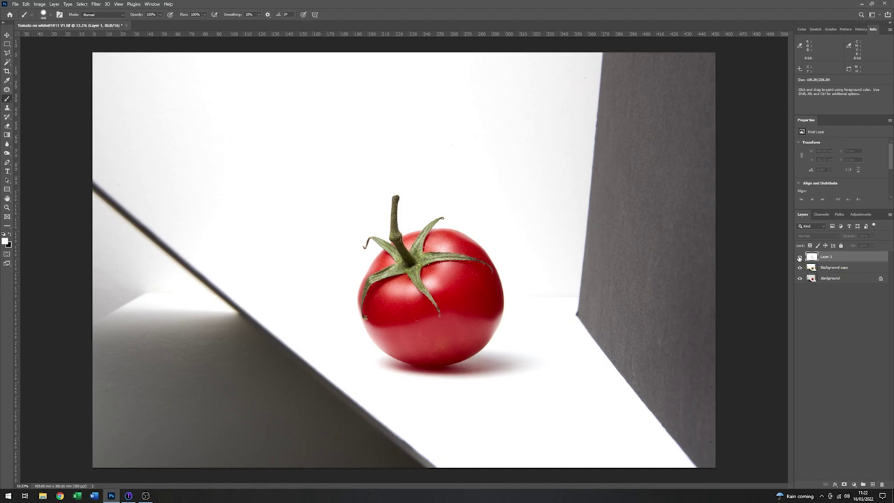
left_click(800, 258)
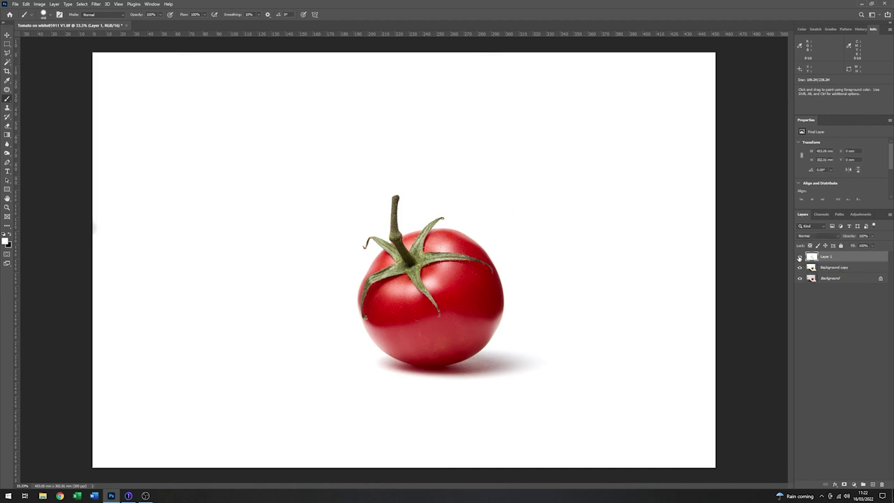
left_click(800, 258)
left_click(800, 268)
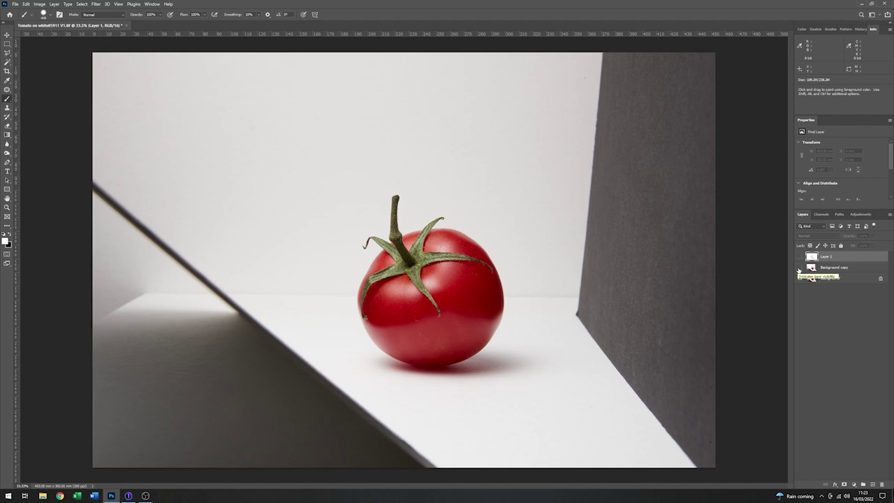
left_click(799, 268)
left_click(800, 258)
left_click(800, 258)
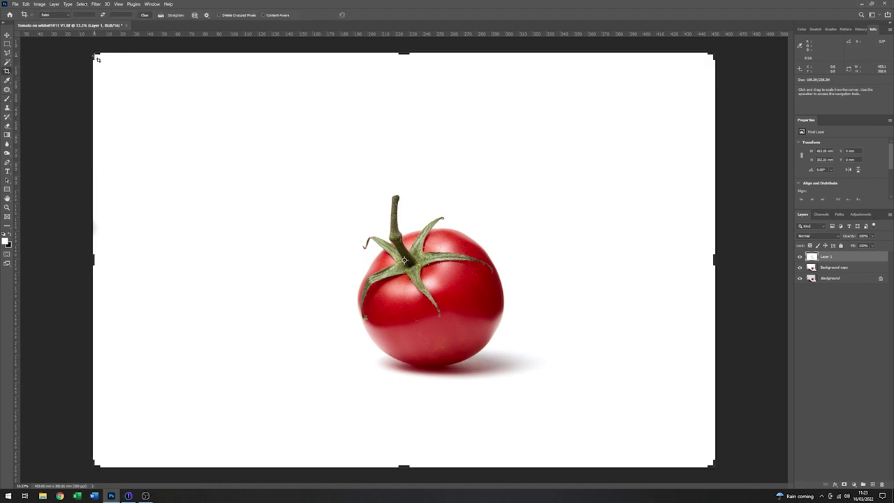
Step: Start a crop just inside the image edges, constrain it to a 16:9 ratio, and show the Golden Ratio overlay
left_click_drag(93, 52, 103, 68)
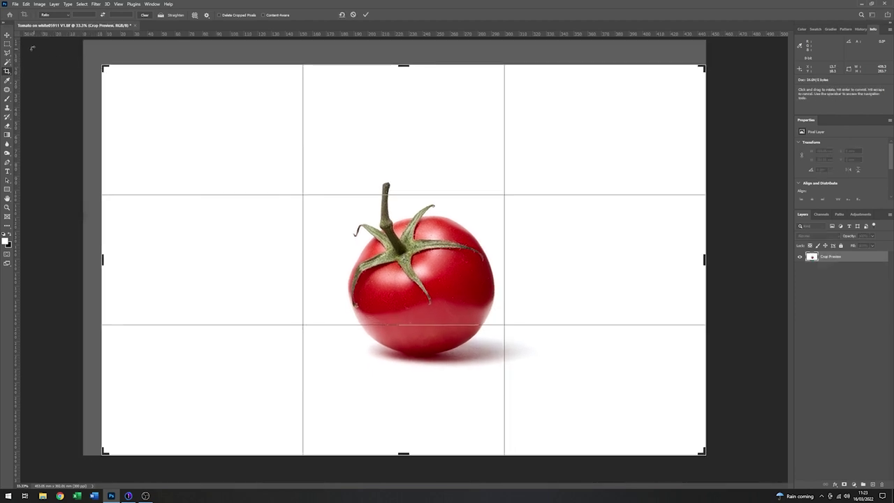
left_click(68, 16)
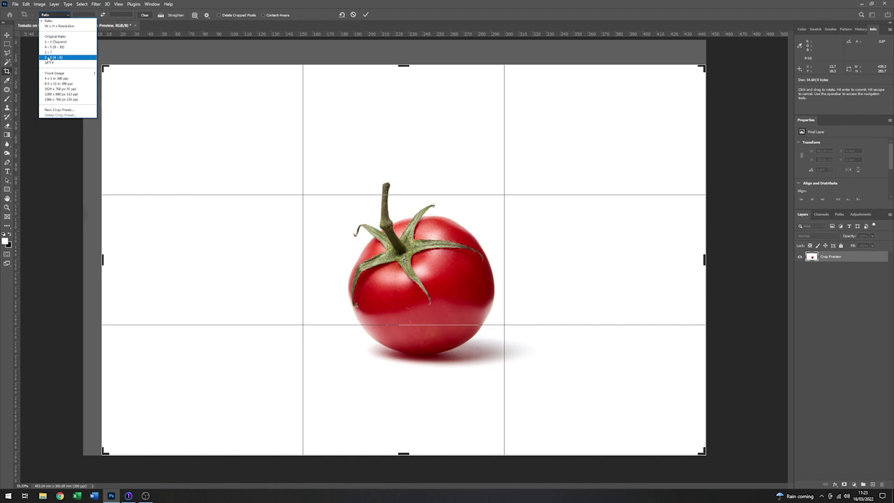
left_click(47, 64)
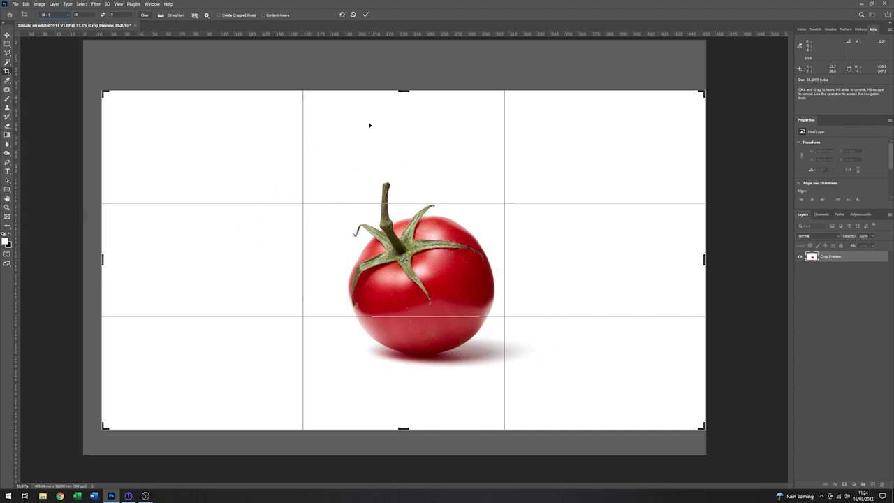
left_click(195, 15)
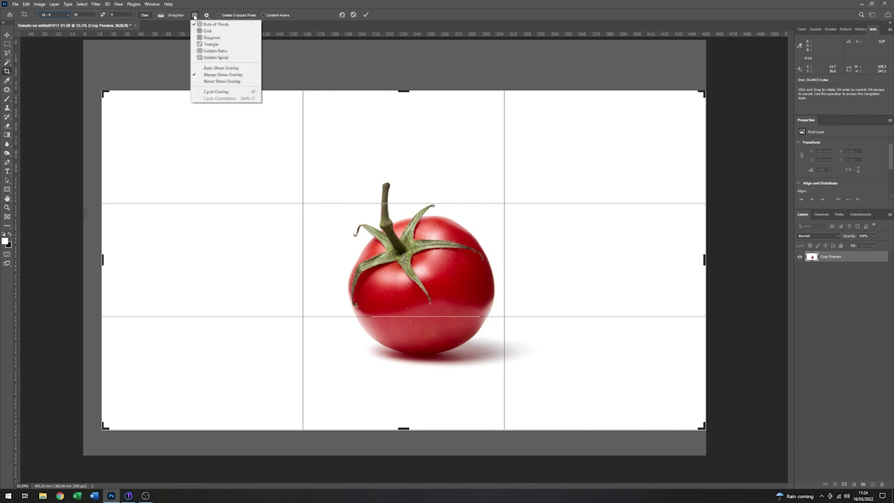
left_click(212, 52)
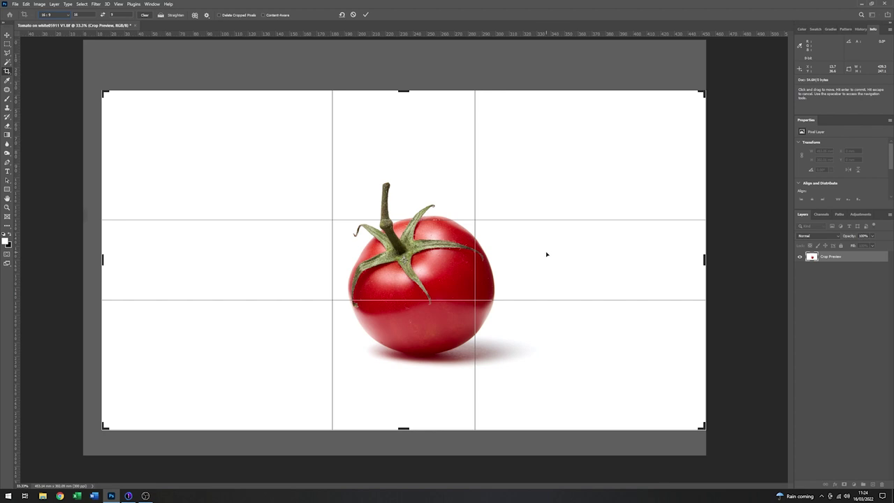
Step: Position the tomato right of centre in the crop frame, shrink the frame to about 386 × 217 mm, and apply the crop
left_click_drag(525, 182, 577, 197)
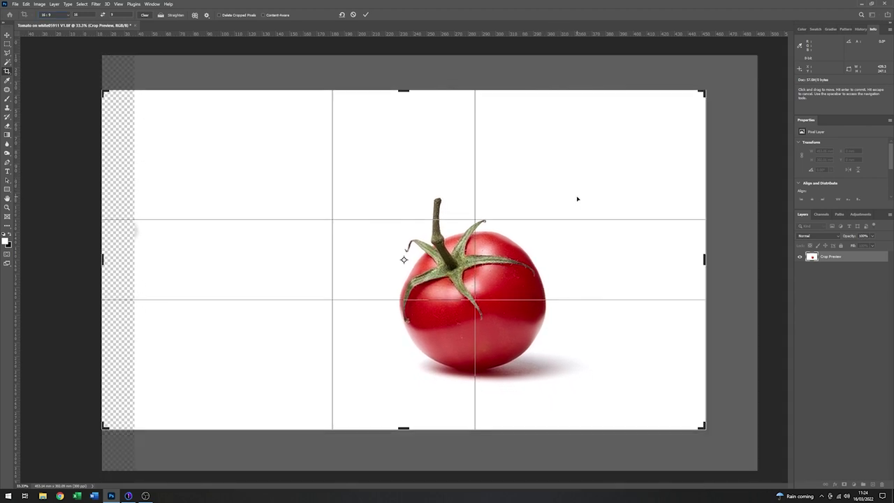
left_click_drag(706, 89, 672, 110)
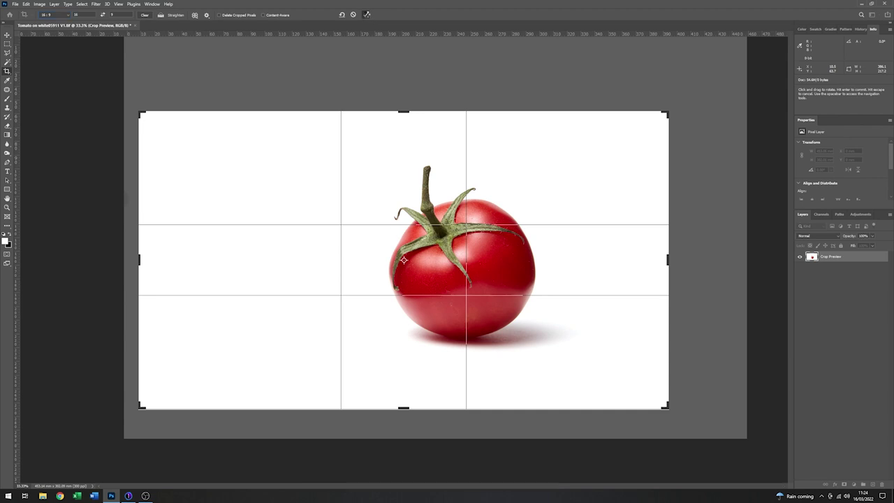
key("Return")
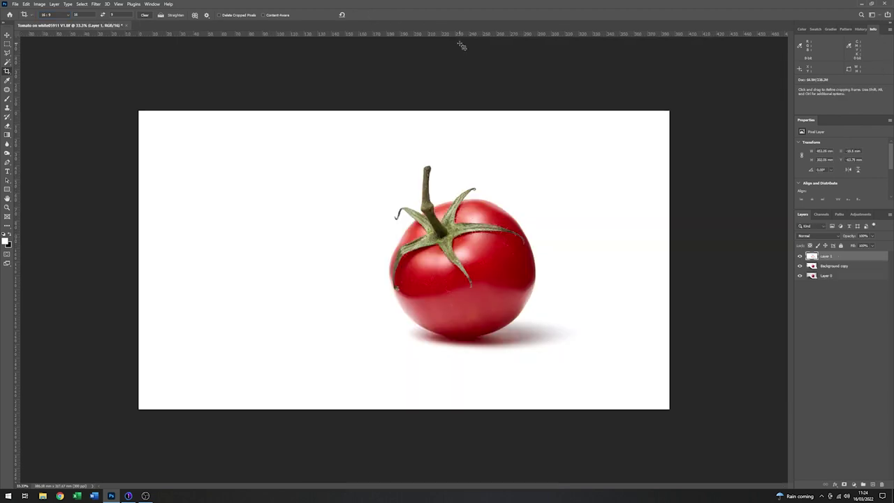